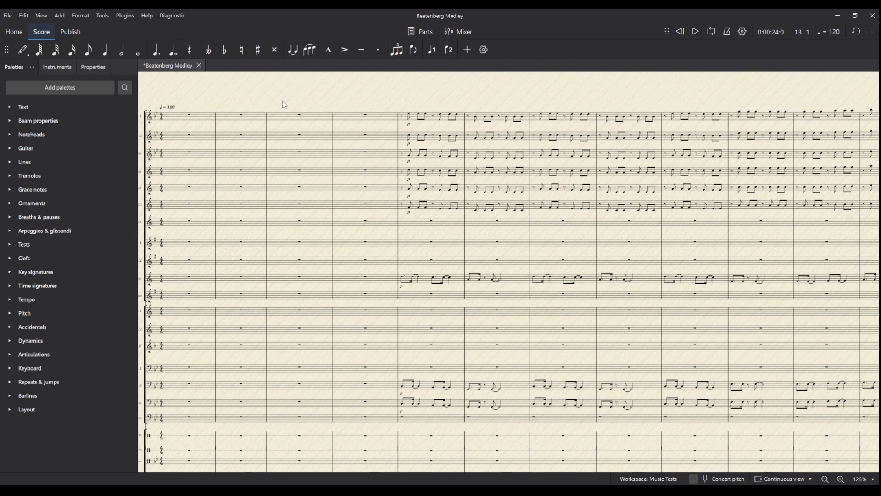
# - Add rehearsal mark A above the Flute 1 rest at bar 13 from the Text palette
pyautogui.hscroll(10, 344, 121)
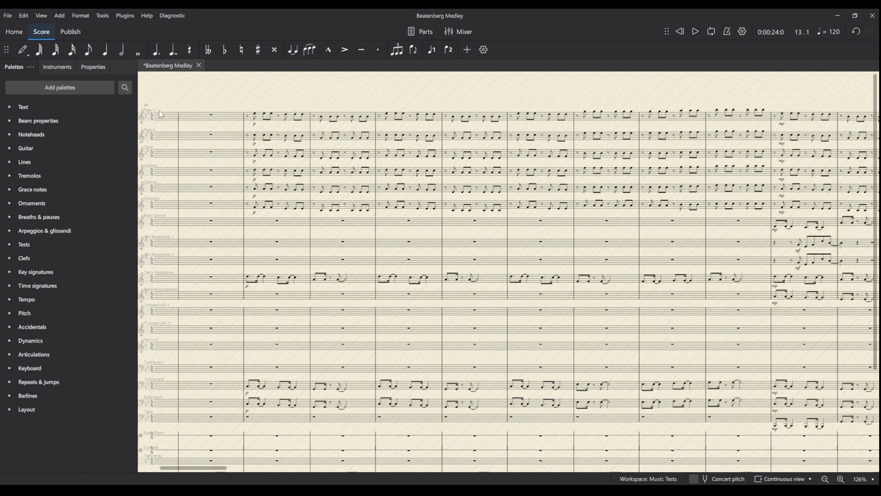
pyautogui.hscroll(5, 478, 110)
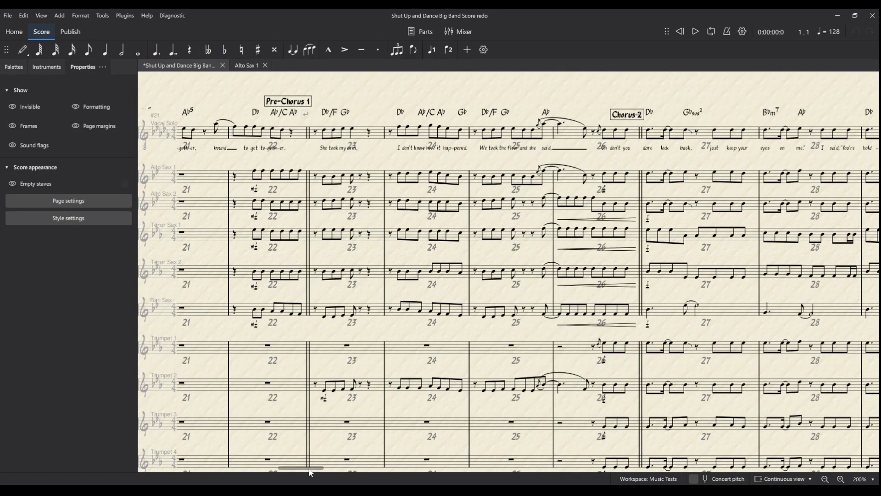
pyautogui.moveTo(311, 472); pyautogui.dragTo(408, 471)
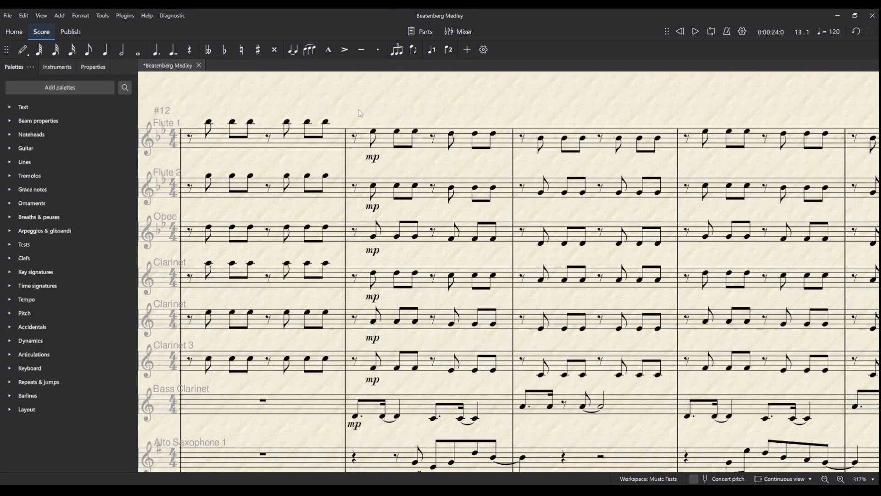
pyautogui.click(356, 138)
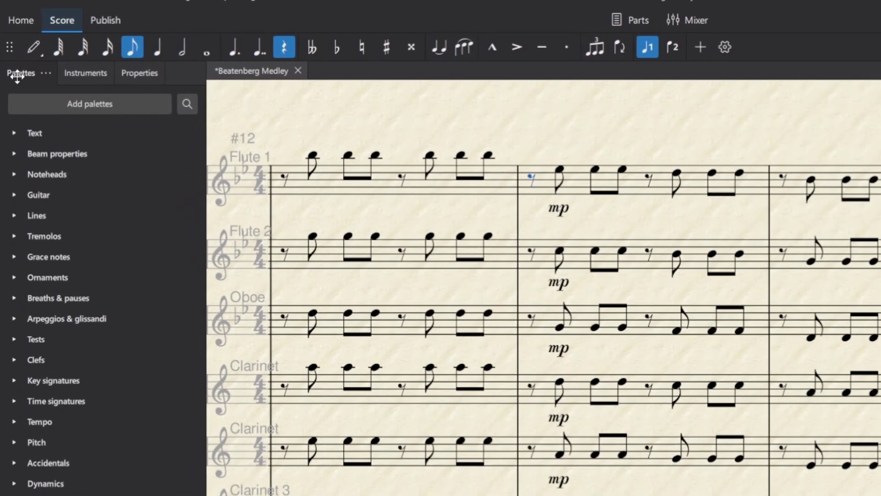
pyautogui.click(13, 133)
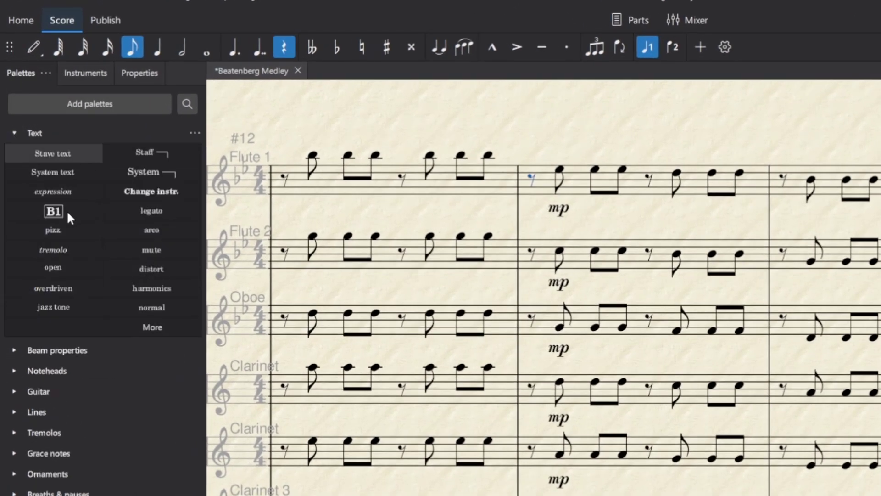
pyautogui.click(50, 214)
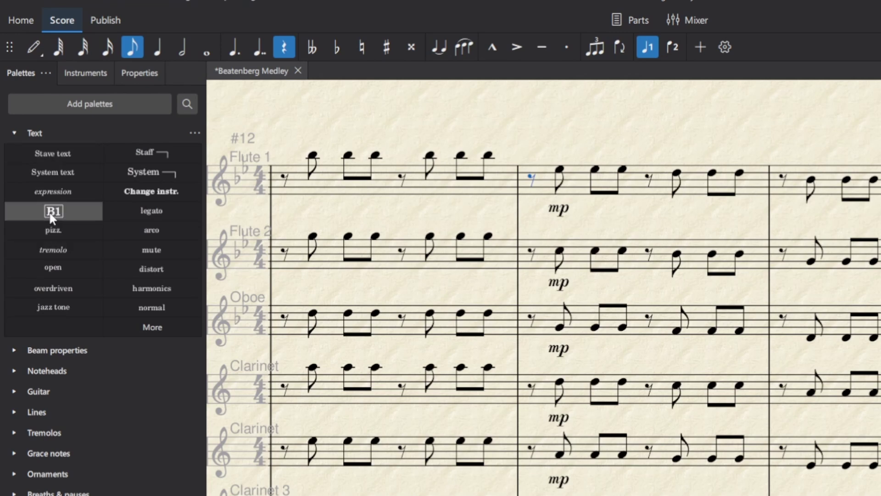
# - Add rehearsal mark B above the Flute 1 rest at bar 17
pyautogui.hotkey('ctrl', '-')
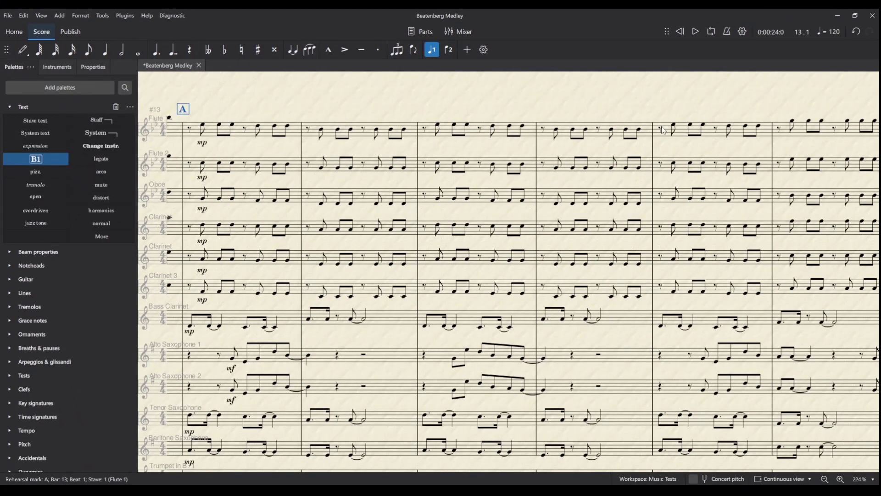
pyautogui.click(661, 129)
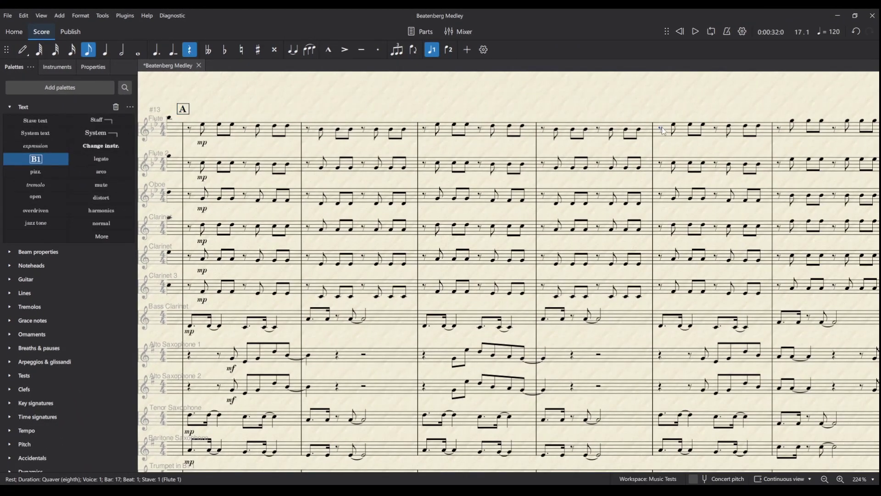
pyautogui.click(38, 162)
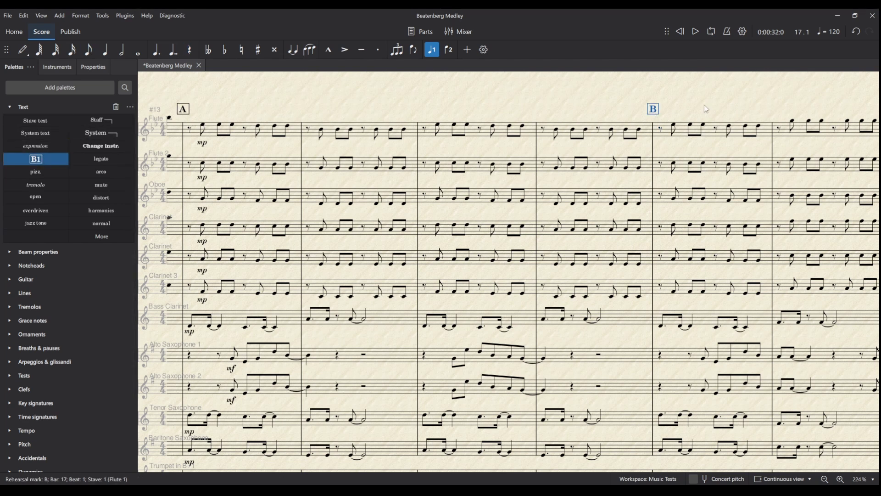
pyautogui.hscroll(-1, 490, 105)
# - Add a rehearsal mark at bar 15, then resequence marks so bars 13, 15, 17 read A, B, C
pyautogui.click(463, 137)
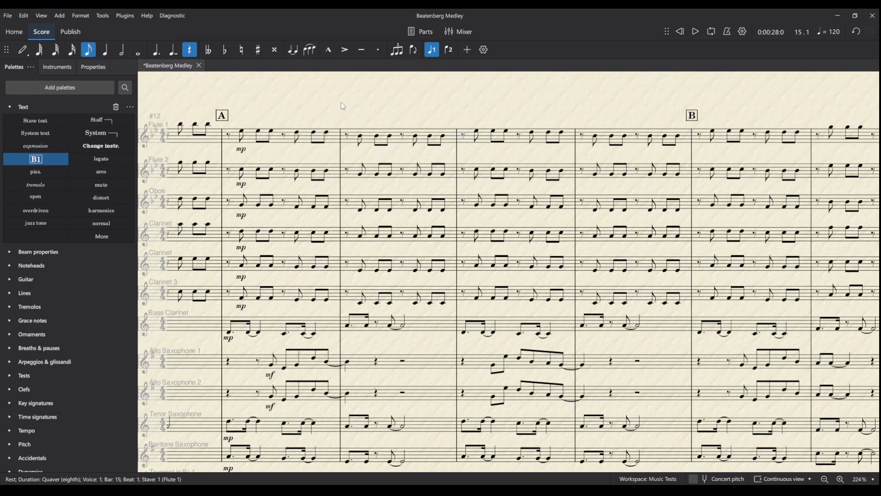
pyautogui.click(37, 159)
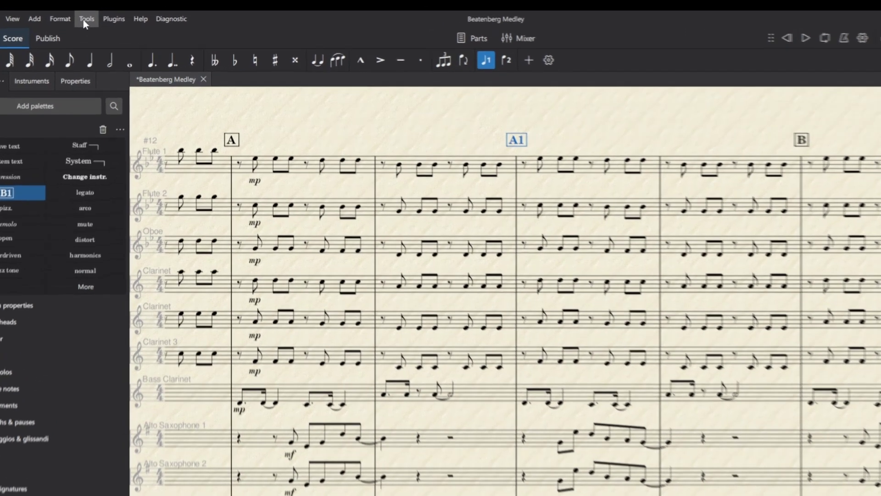
pyautogui.click(100, 17)
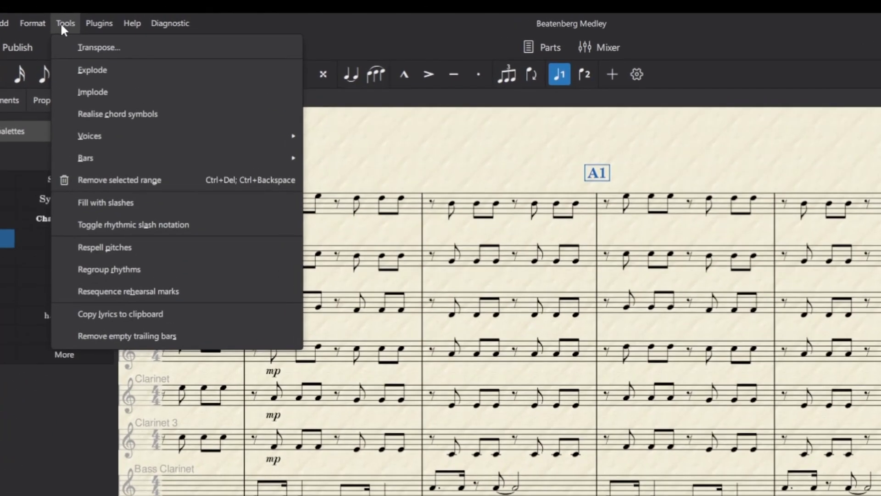
pyautogui.click(132, 292)
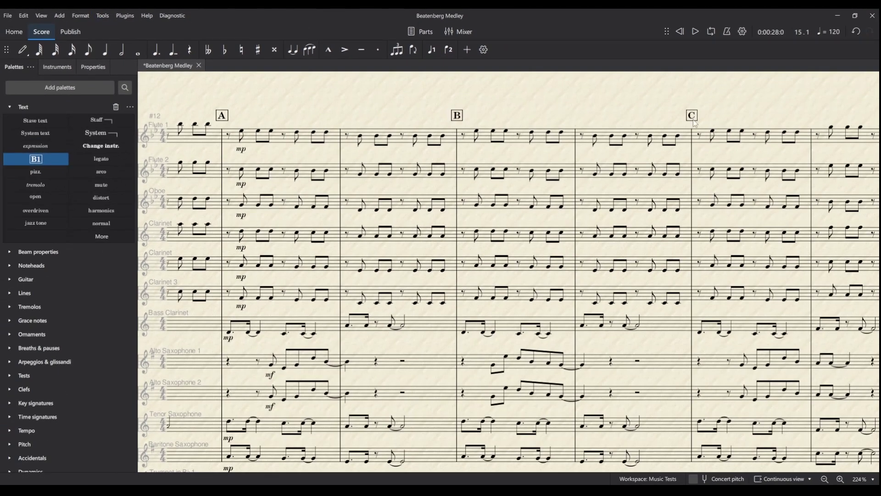
# - Change mark A to 1, then resequence so bars 13, 15 and 17 read 1, 2, 3
pyautogui.click(224, 118)
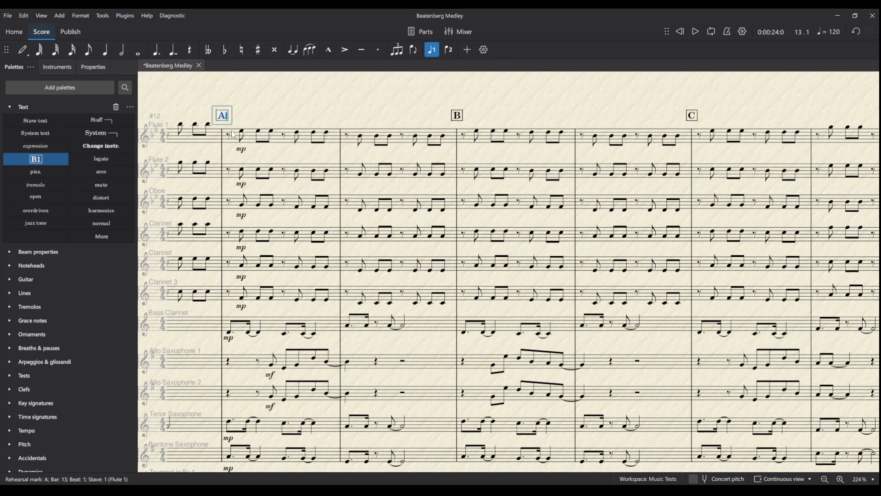
pyautogui.press('Return')
pyautogui.press('BackSpace')
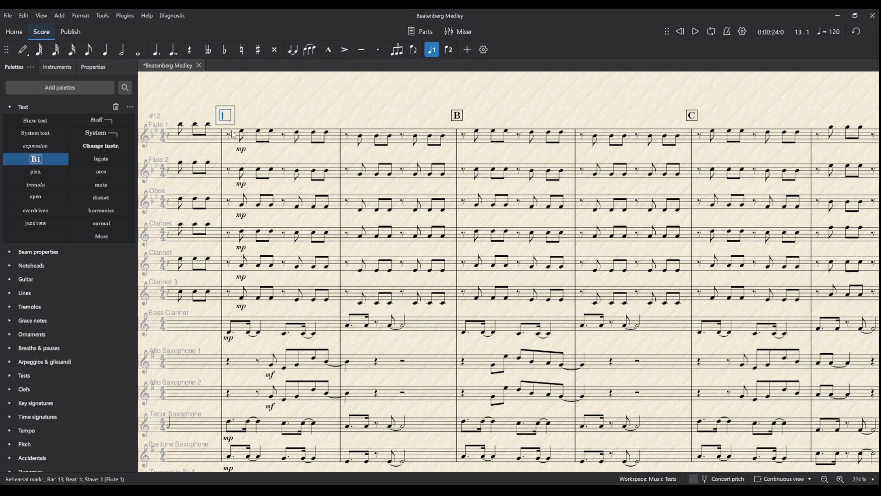
pyautogui.write('1')
pyautogui.click(252, 108)
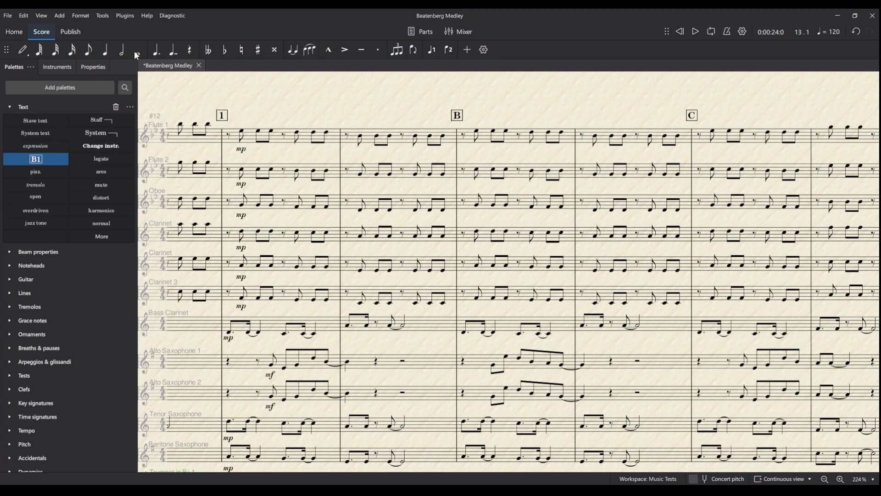
pyautogui.click(103, 18)
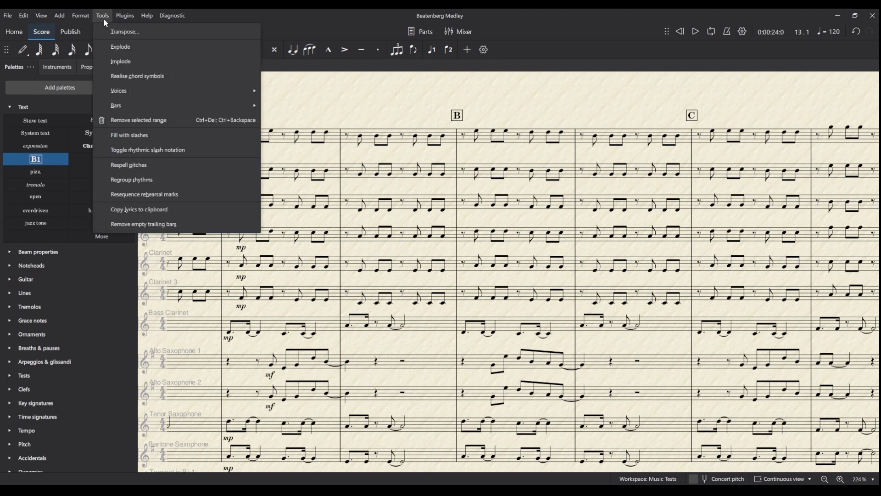
pyautogui.click(146, 194)
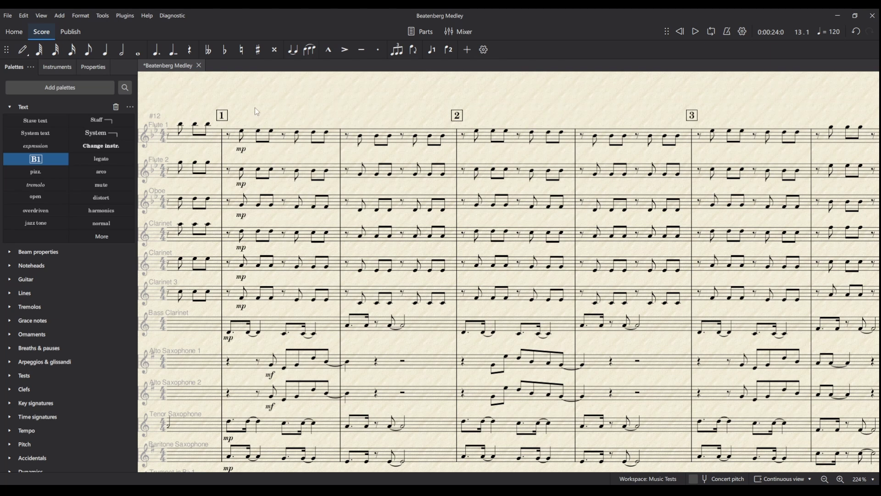
pyautogui.doubleClick(222, 115)
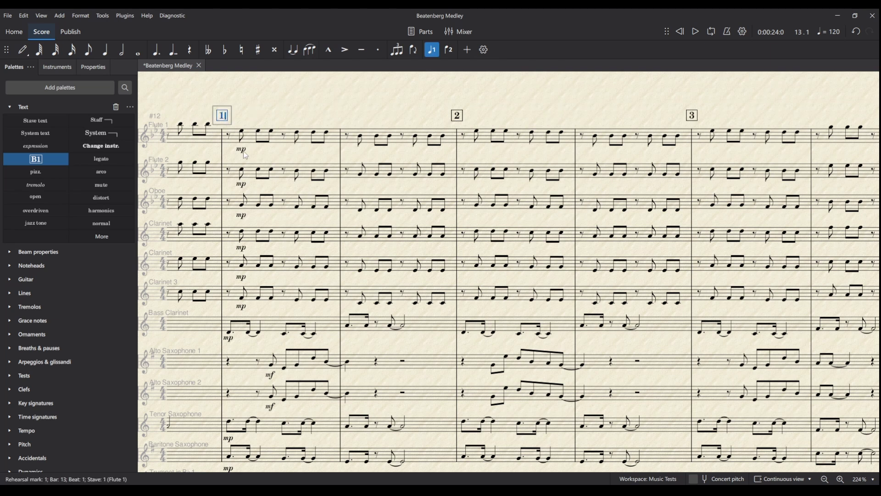
pyautogui.press('BackSpace')
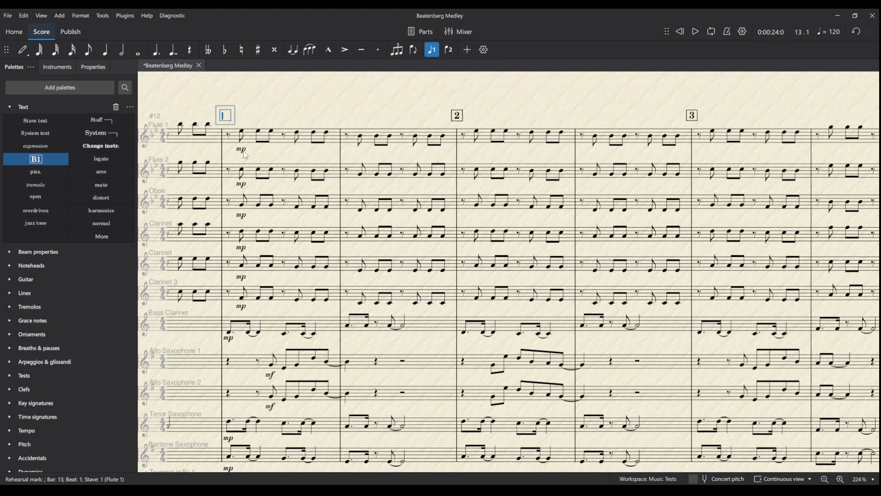
pyautogui.write('13')
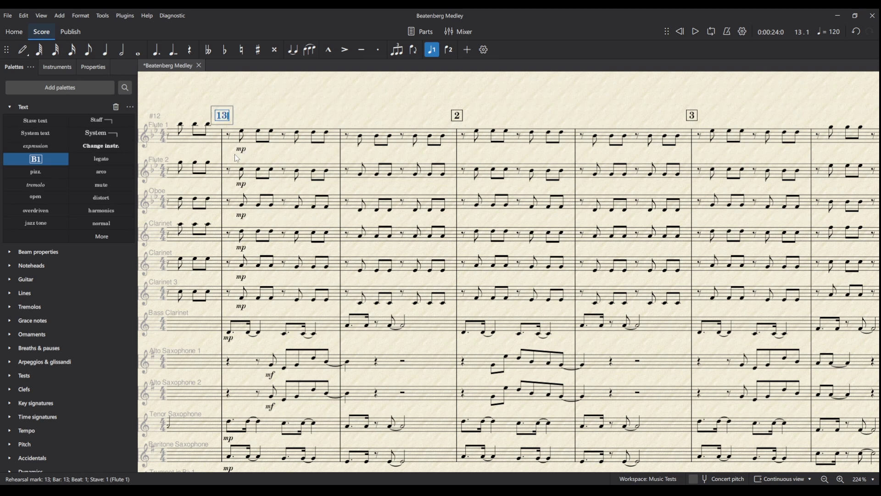
pyautogui.click(280, 111)
pyautogui.click(101, 16)
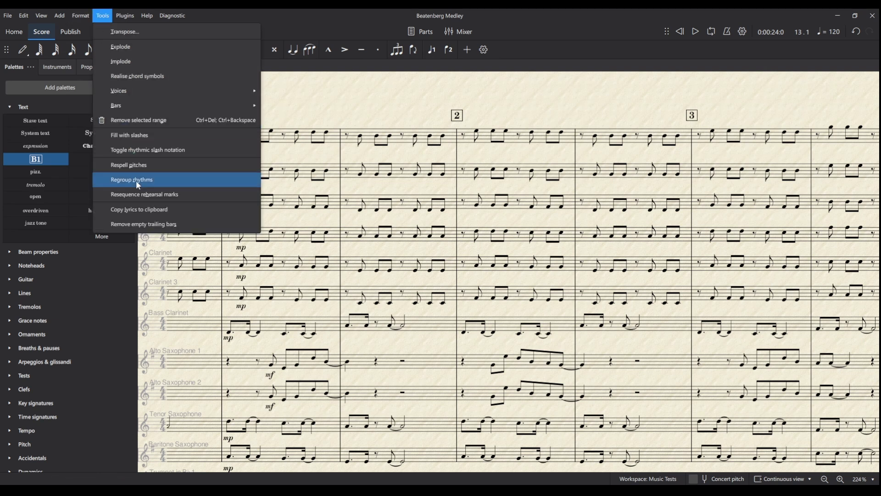
pyautogui.click(137, 196)
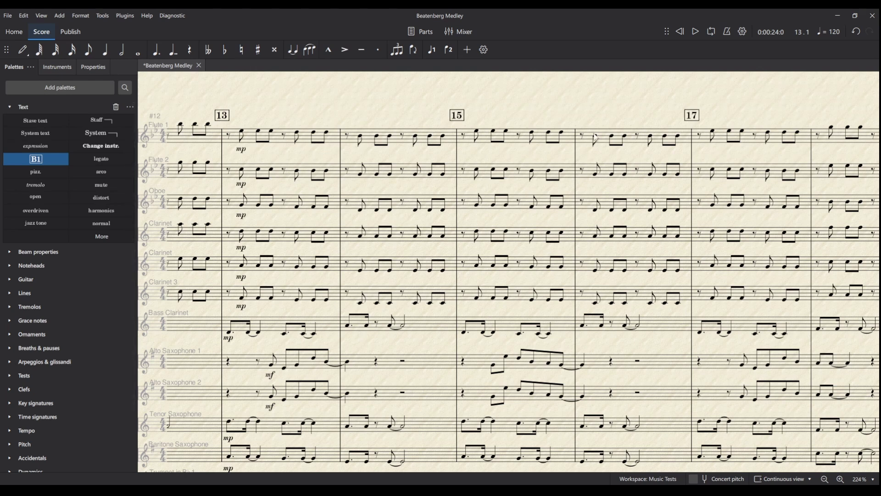
pyautogui.hscroll(10, 643, 122)
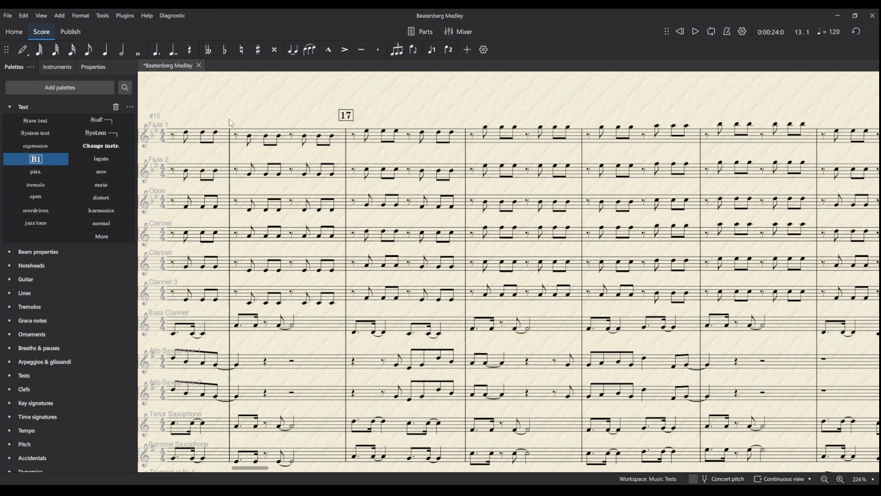
pyautogui.hscroll(10, 629, 128)
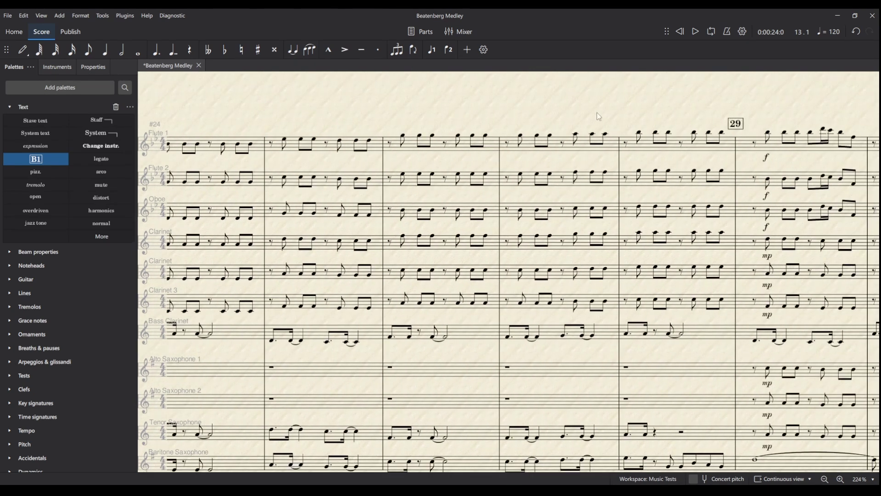
pyautogui.hscroll(-15, 317, 120)
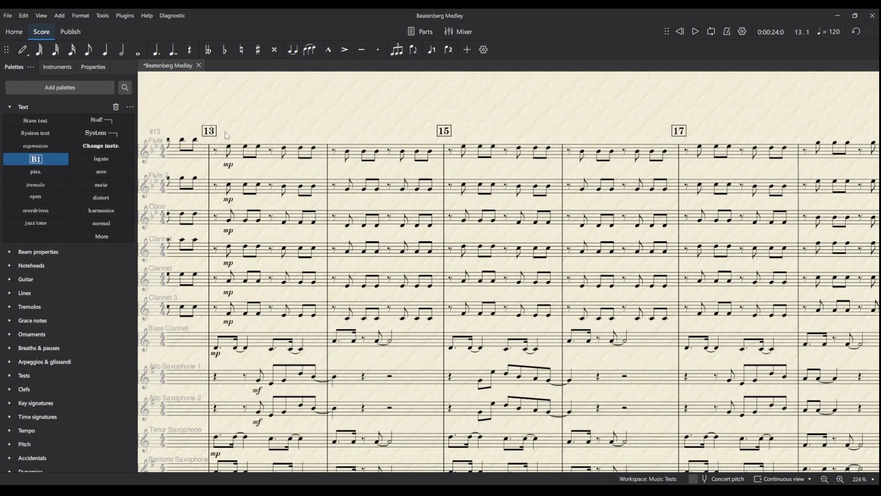
# - Set the Rehearsal mark text style's frame to Circle in Style settings and apply it
pyautogui.click(93, 67)
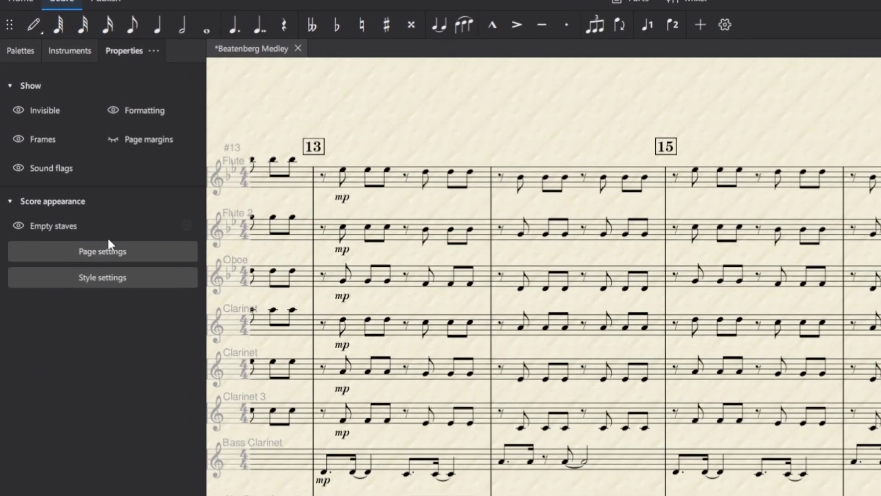
pyautogui.click(100, 277)
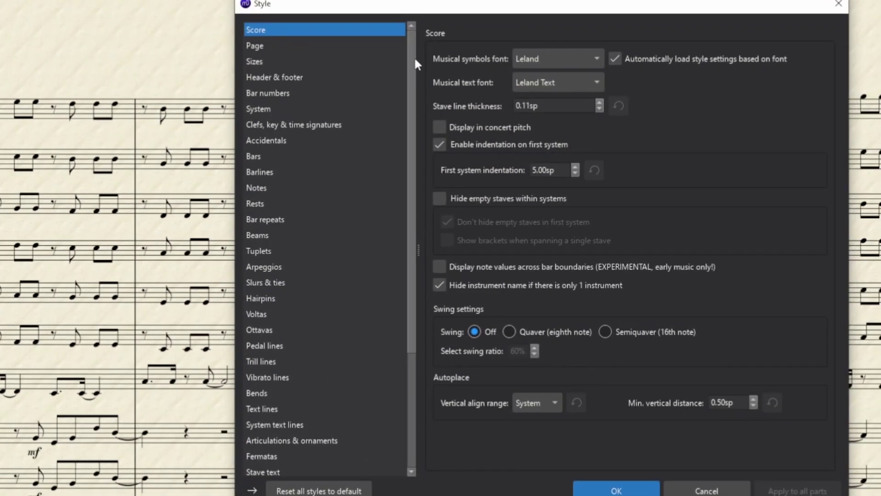
pyautogui.moveTo(443, 62); pyautogui.dragTo(381, 268)
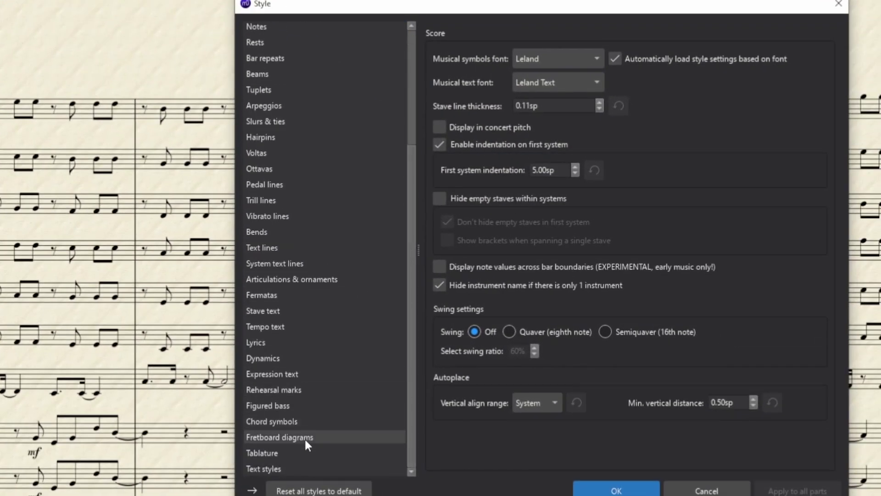
pyautogui.click(299, 464)
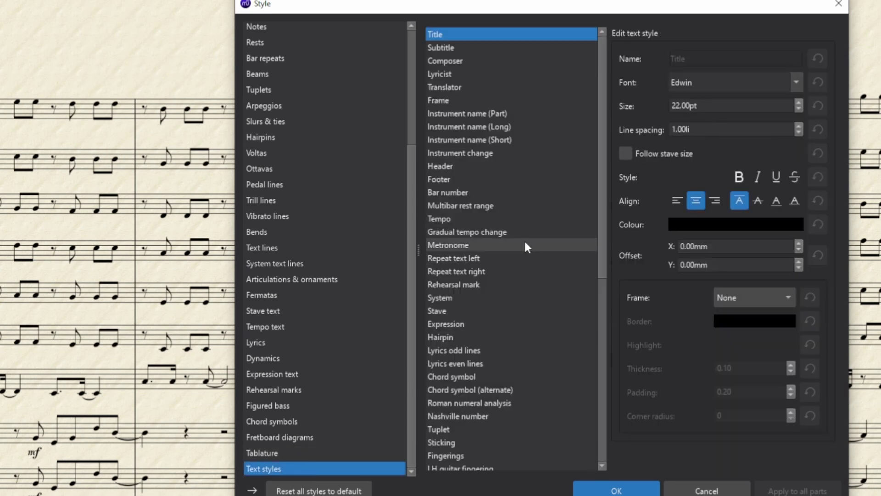
pyautogui.moveTo(602, 110); pyautogui.dragTo(593, 244)
pyautogui.scroll(2, 479, 131)
pyautogui.click(479, 132)
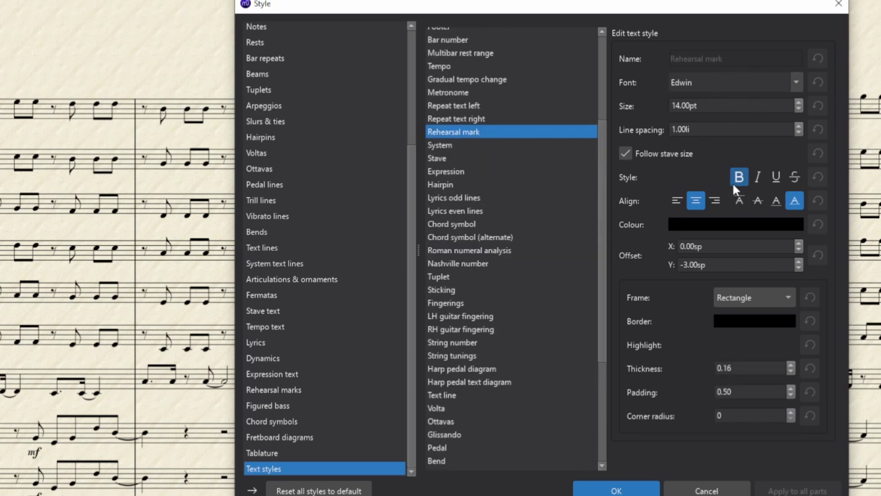
pyautogui.click(774, 298)
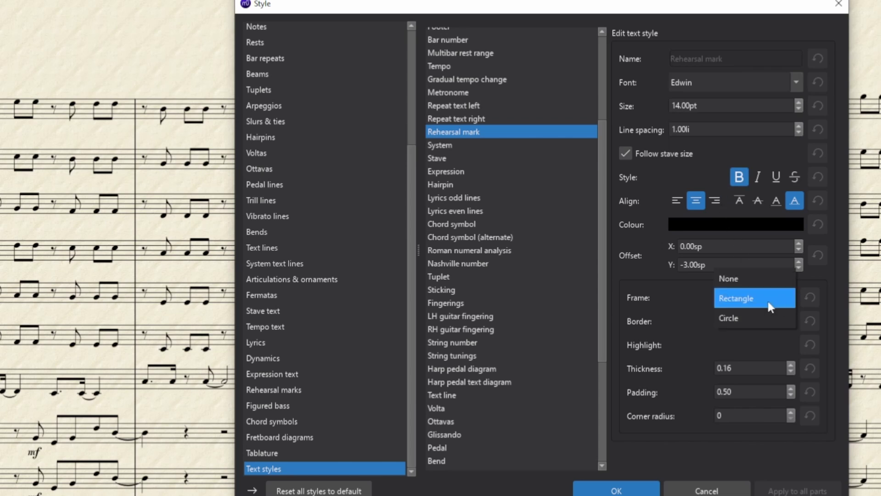
pyautogui.press('Escape')
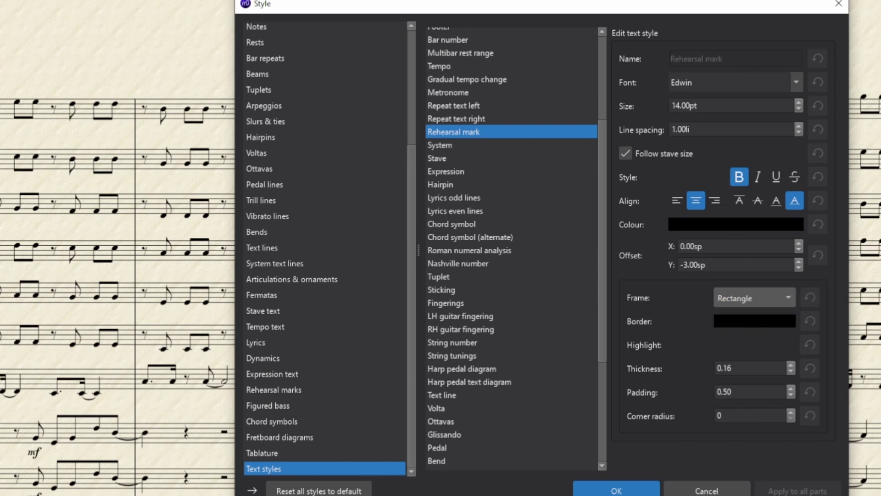
pyautogui.click(616, 490)
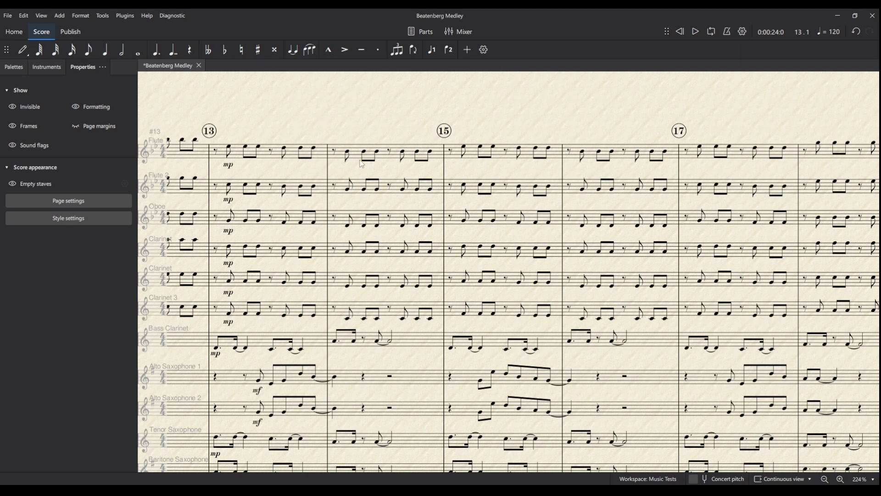
# - Select the Flute 1 rest in bar 14 and press Ctrl+M
pyautogui.click(332, 152)
pyautogui.hotkey('ctrl', 'm')
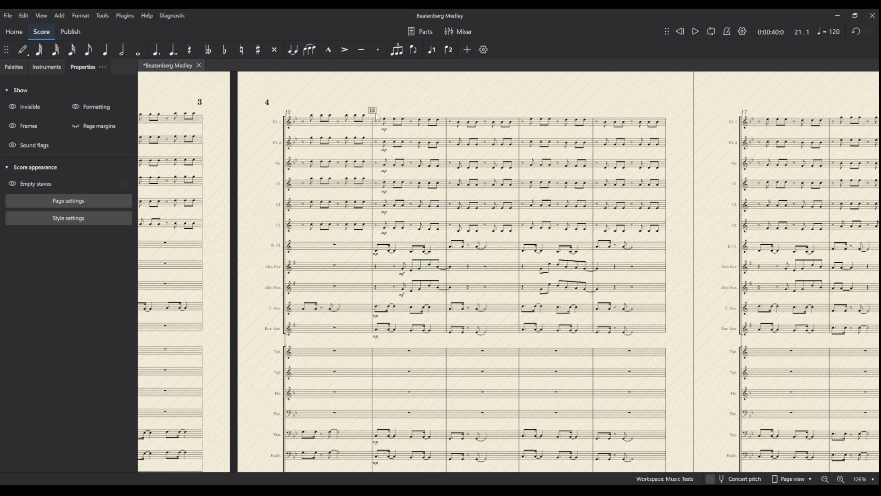
pyautogui.scroll(-3, 377, 117)
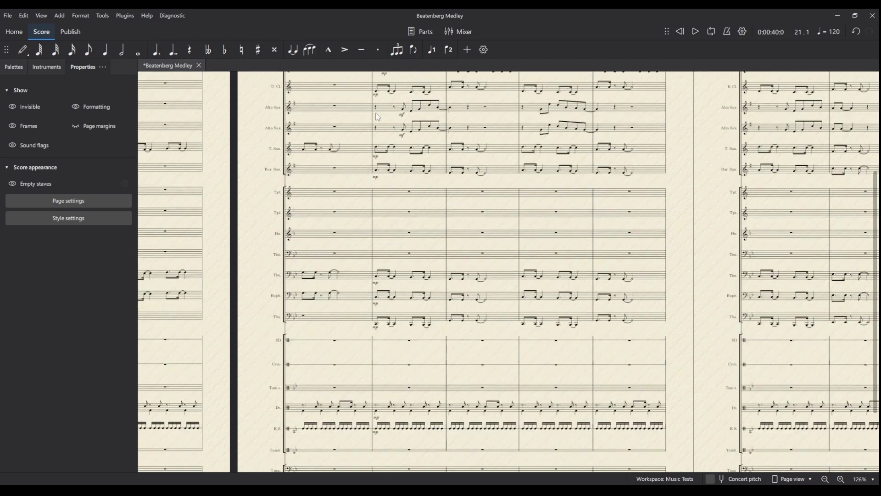
pyautogui.scroll(-1, 378, 185)
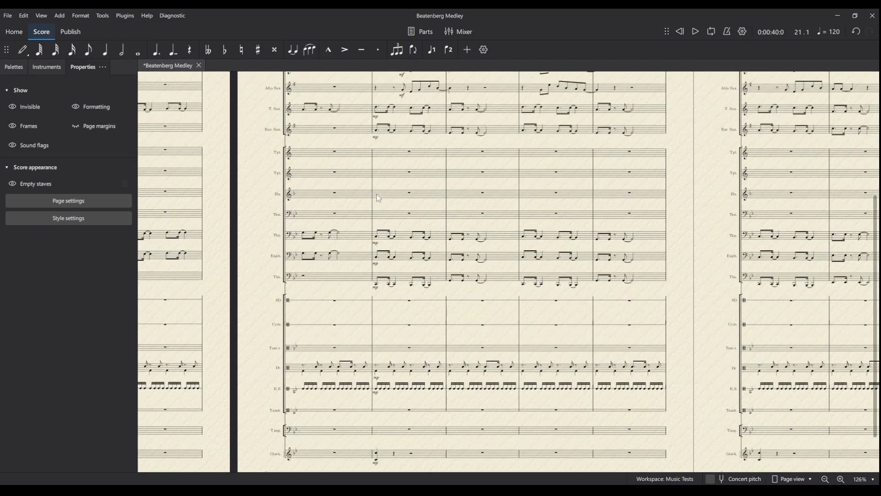
pyautogui.scroll(4, 377, 259)
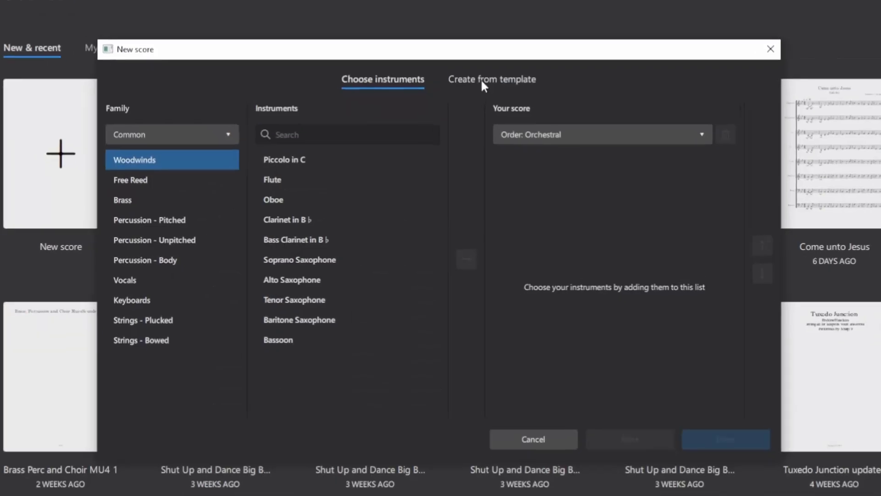
# - Choose the Orchestral > Symphony Orchestra template for the new score and continue
pyautogui.click(482, 77)
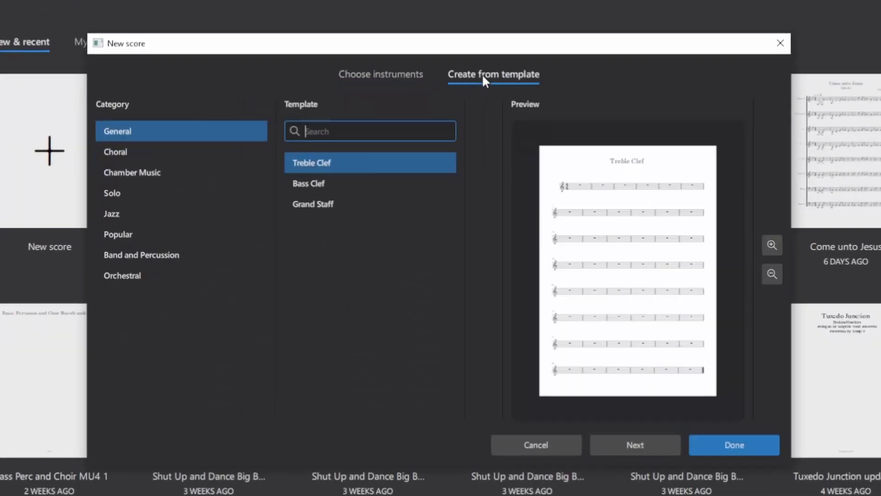
pyautogui.click(142, 275)
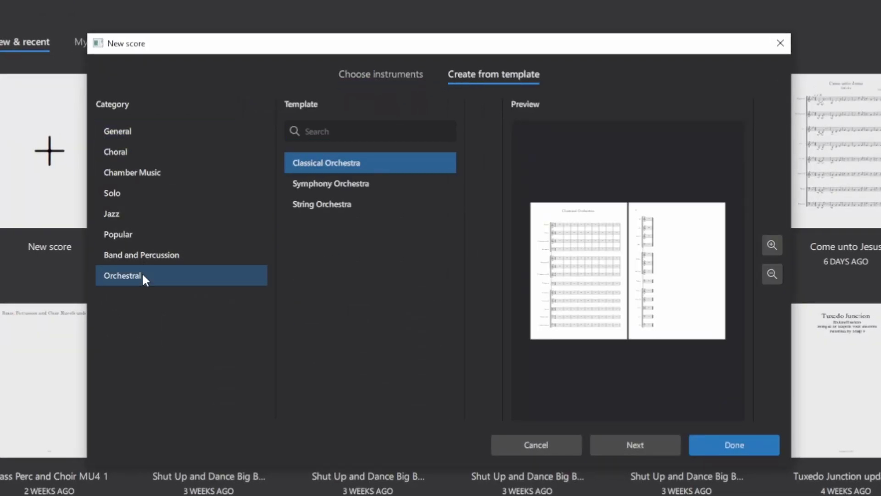
pyautogui.click(356, 180)
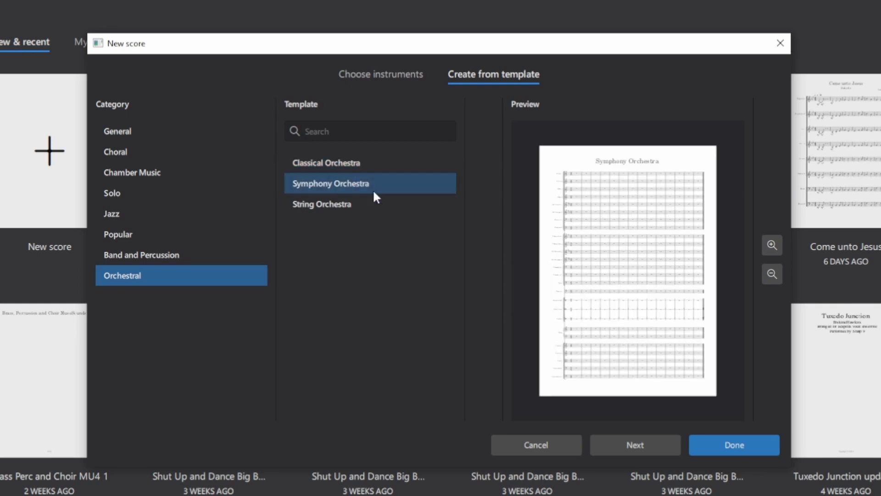
pyautogui.click(642, 443)
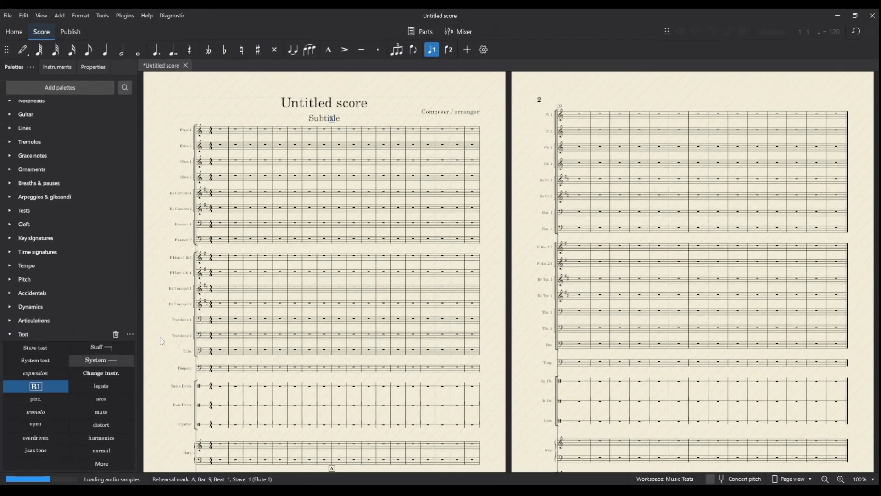
# - Delete the placeholder Subtitle text from the score's title frame
pyautogui.scroll(-3, 327, 172)
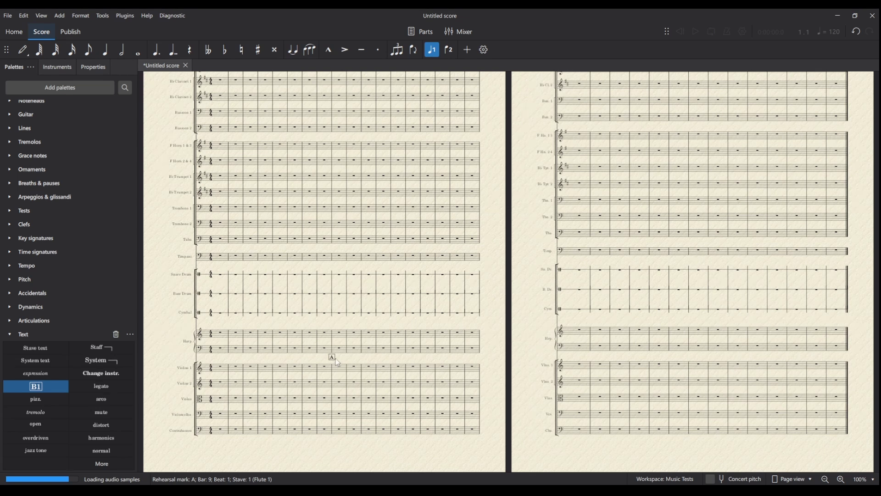
pyautogui.scroll(3, 338, 363)
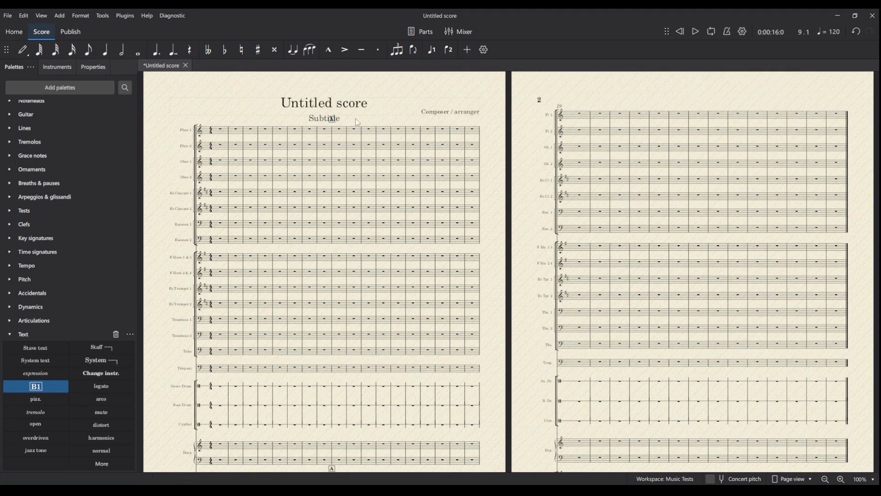
pyautogui.click(322, 120)
pyautogui.press('Delete')
pyautogui.scroll(-5, 347, 125)
pyautogui.scroll(5, 347, 125)
pyautogui.scroll(-4, 341, 125)
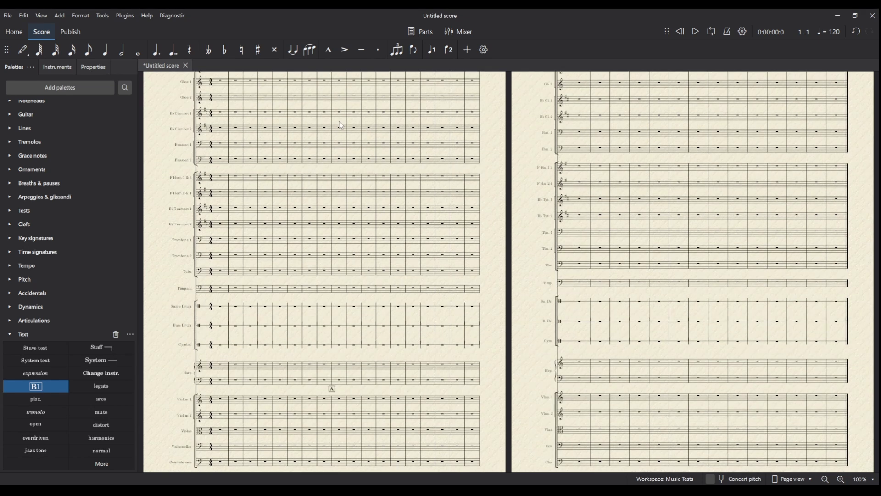